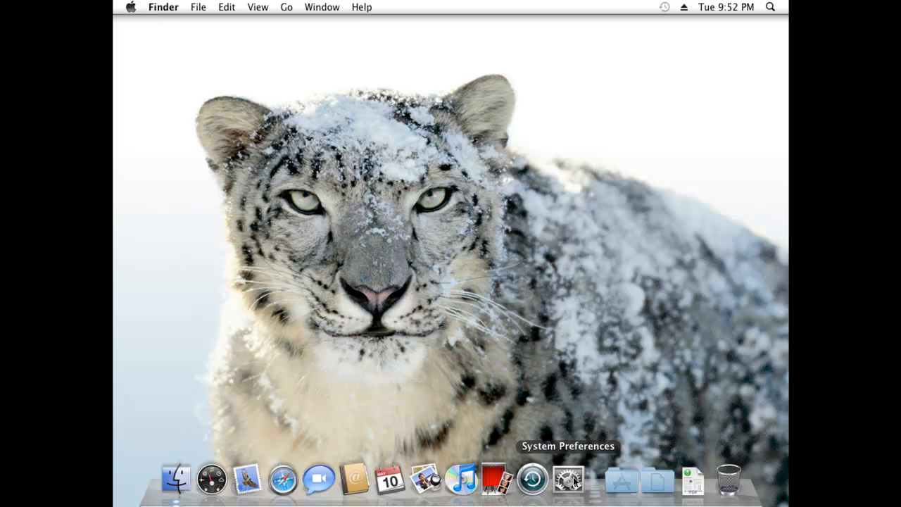
Launch System Preferences from the Dock and go to the Network pane.
click(569, 480)
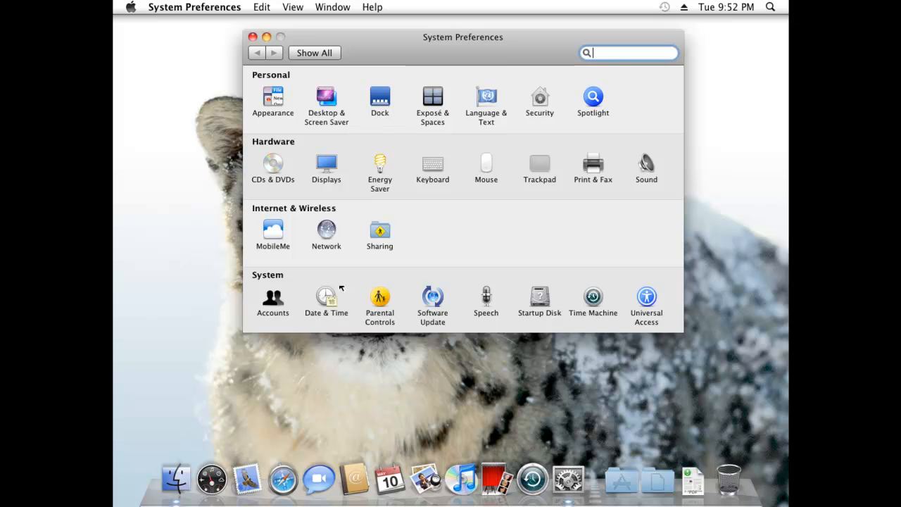
click(323, 225)
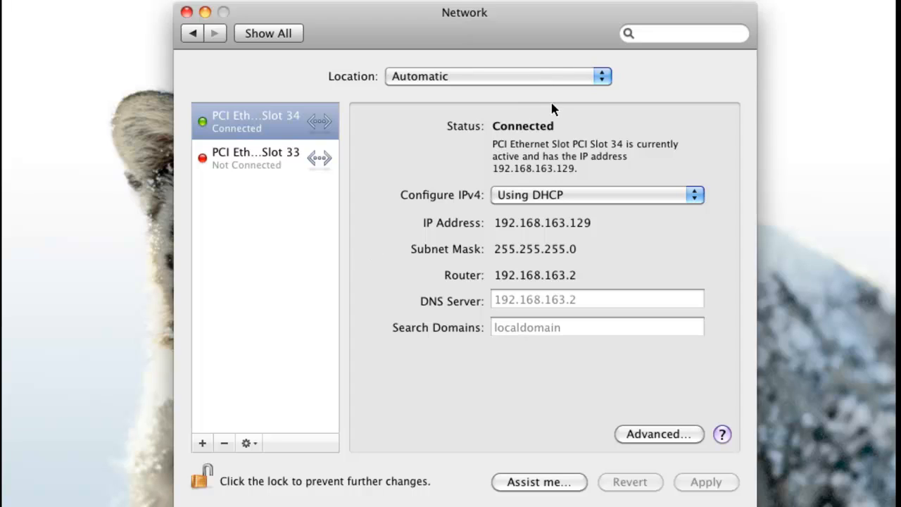
Choose Edit Locations… from the Network pane's Location menu.
click(606, 75)
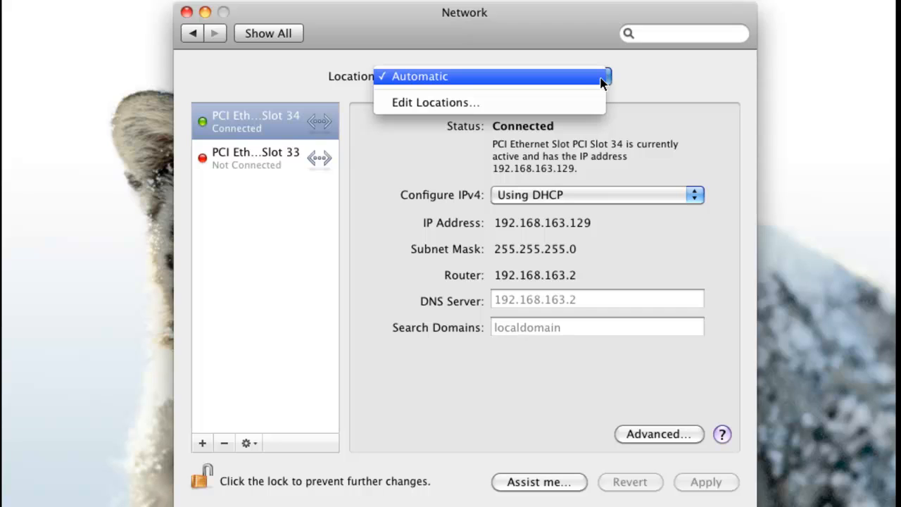
click(482, 106)
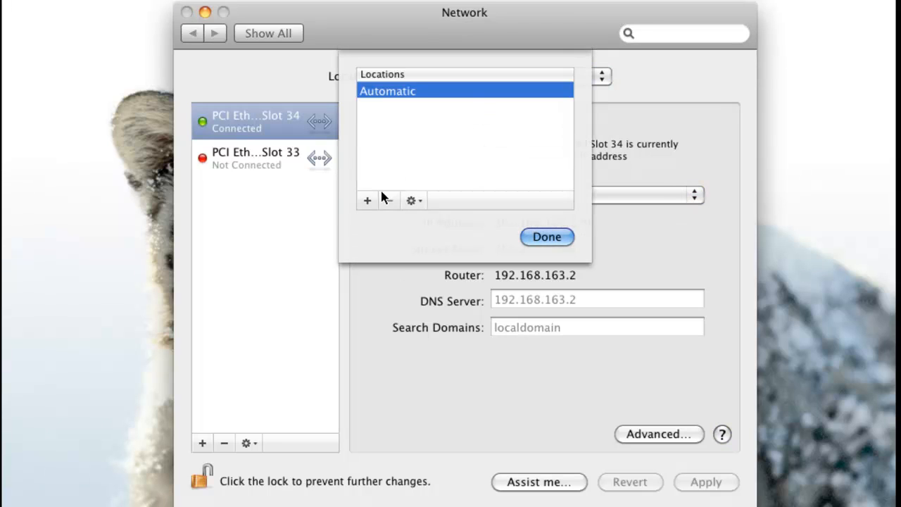
Add a network location named 'Proxy X' and finish editing so it becomes selected.
click(366, 201)
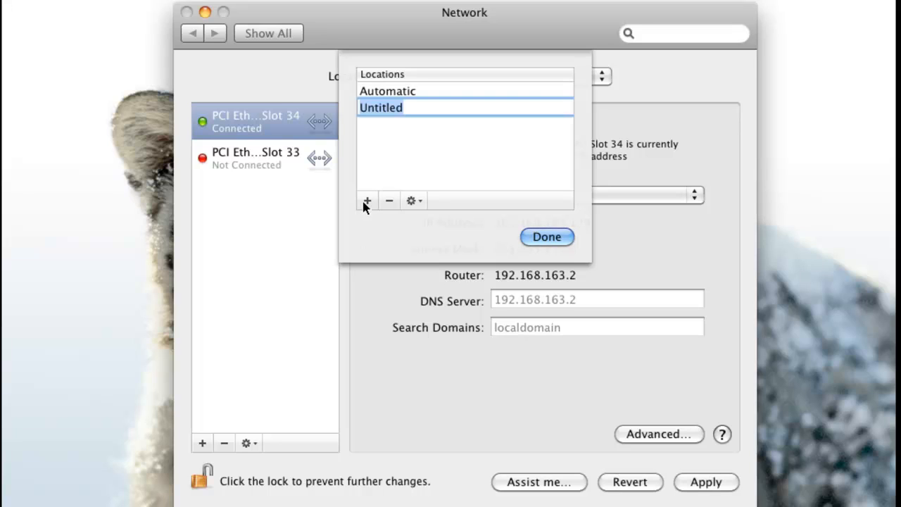
text(Proxz)
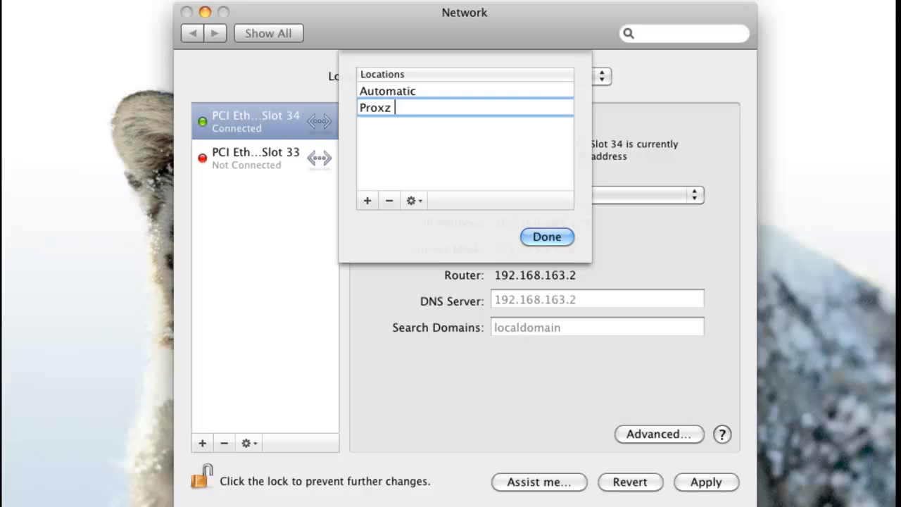
key(BackSpace)
key(BackSpace)
text(y X)
click(529, 239)
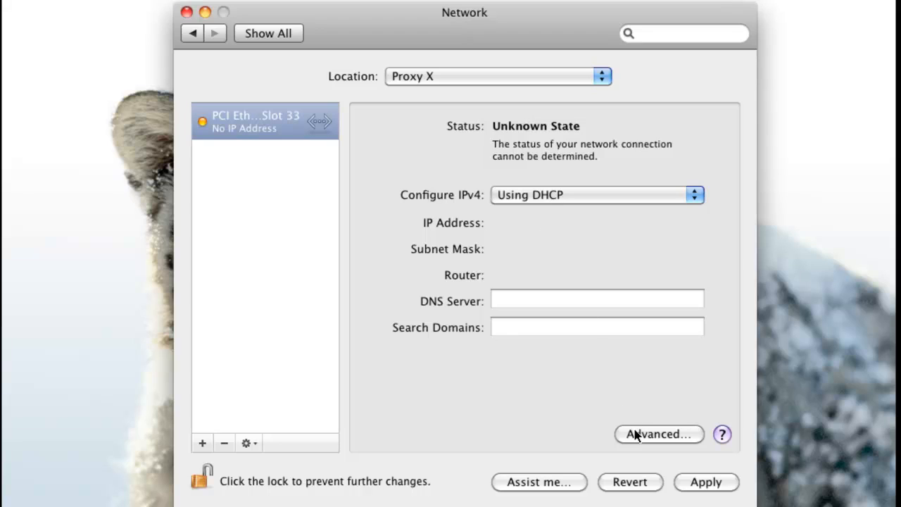
In Advanced > Proxies, enable Web Proxy (HTTP) at 10.0.0.3 port 3128.
click(690, 433)
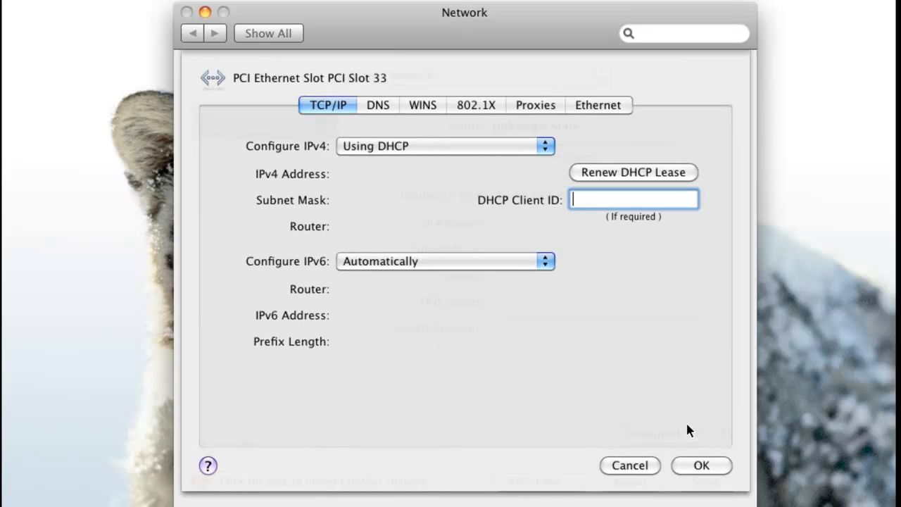
click(550, 114)
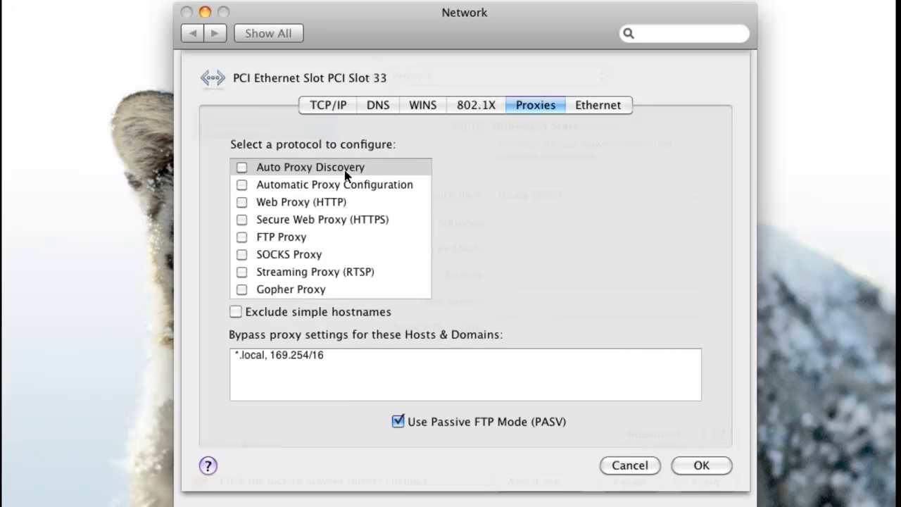
click(242, 203)
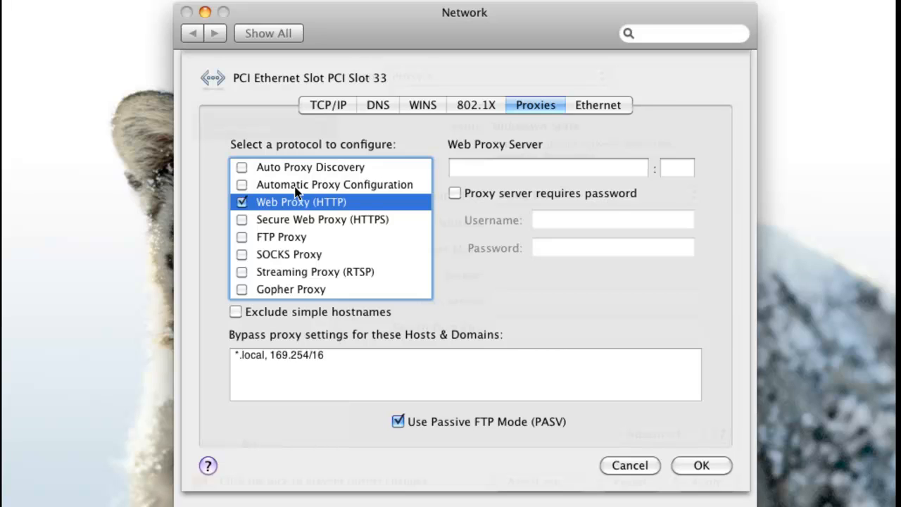
click(464, 166)
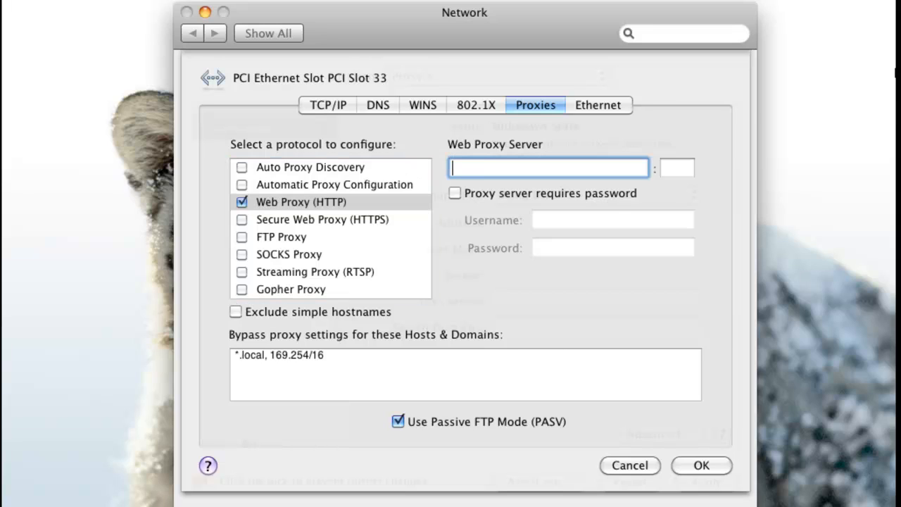
text(10.0.0.3)
key(Tab)
text(3128)
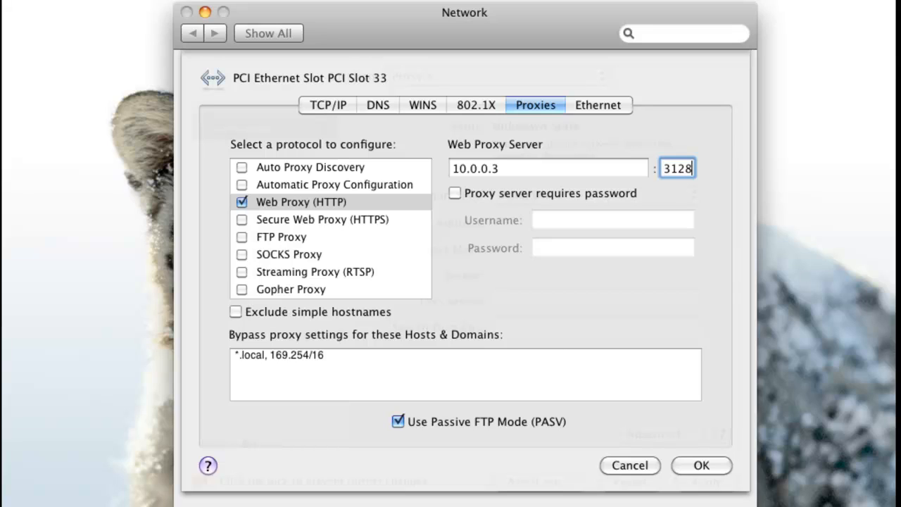
Require a password for the web proxy, enter the proxy credentials, and enable Secure Web Proxy (HTTPS).
click(455, 193)
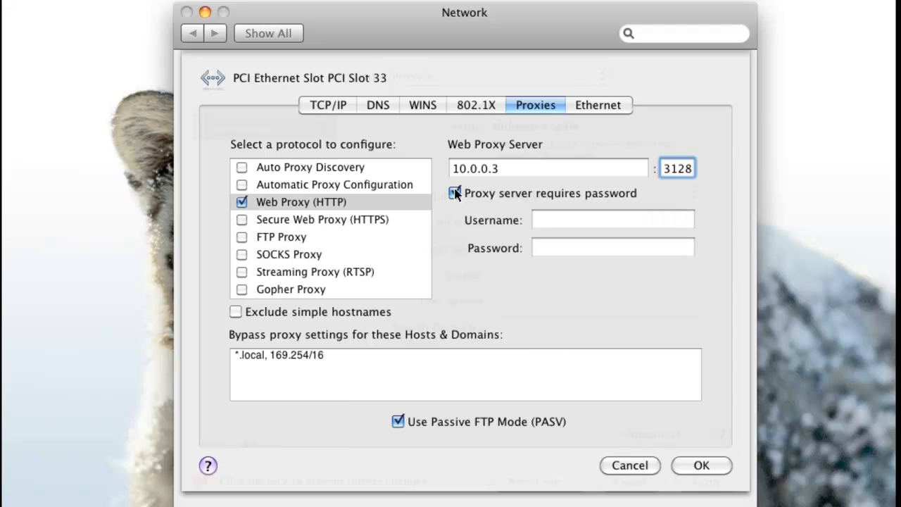
click(544, 220)
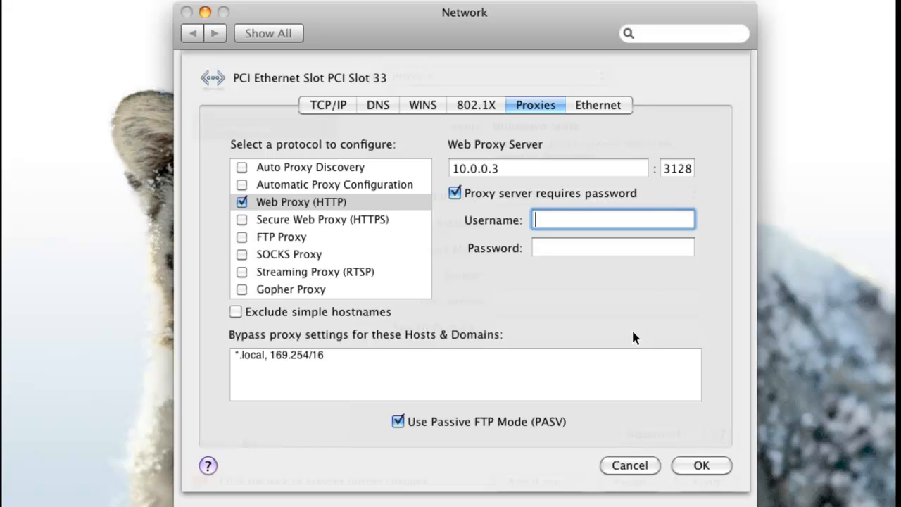
key(Tab)
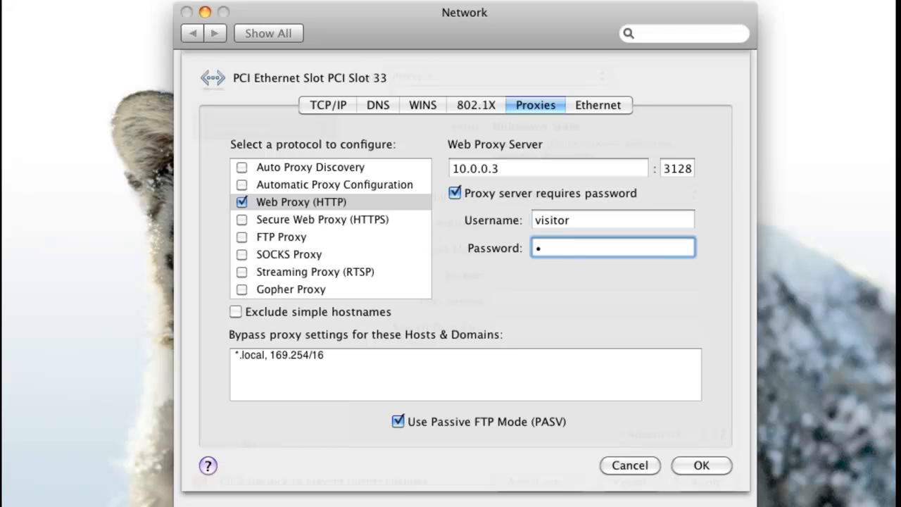
click(242, 220)
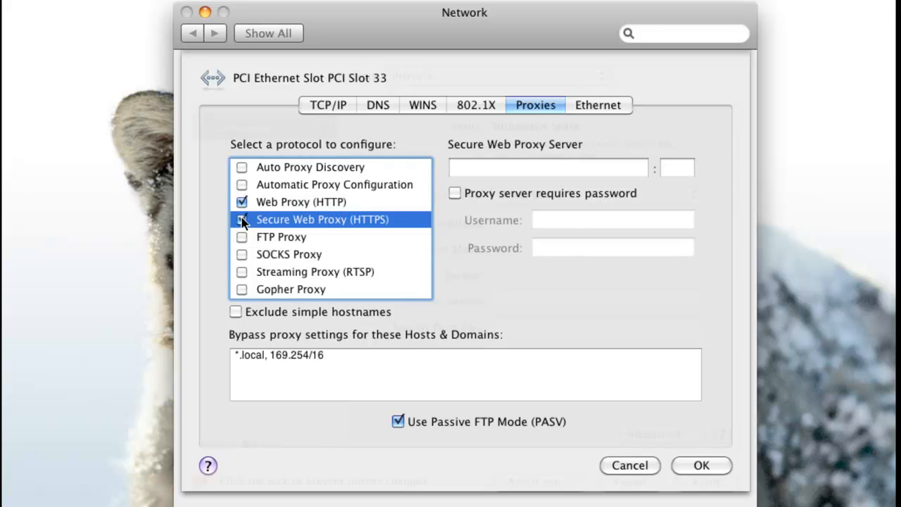
Point the Secure Web Proxy to 10.0.0.3:3128, requiring a password with the proxy credentials.
click(469, 167)
text(10.0)
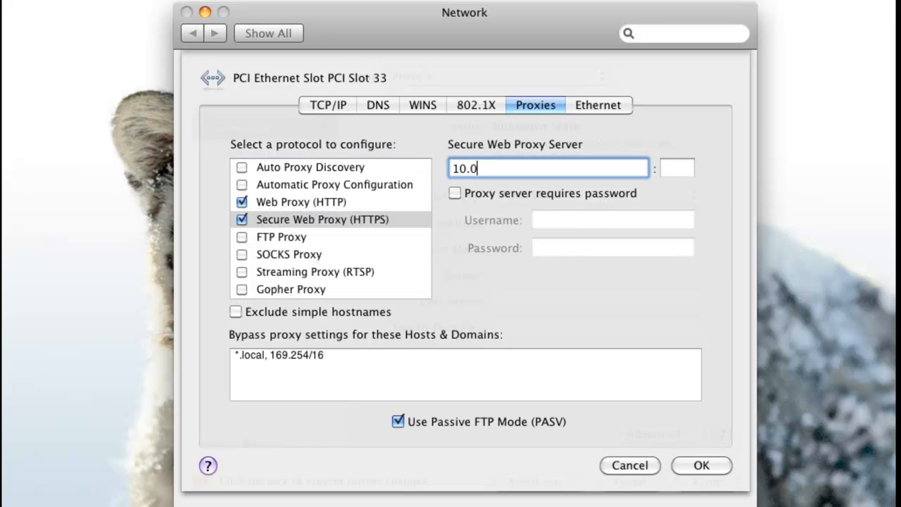
text(.0.3)
key(Tab)
text(3128)
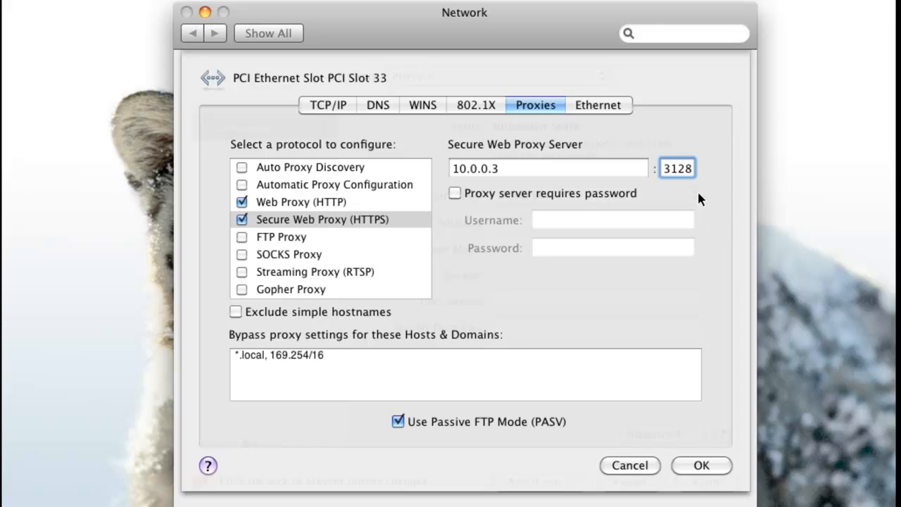
click(475, 196)
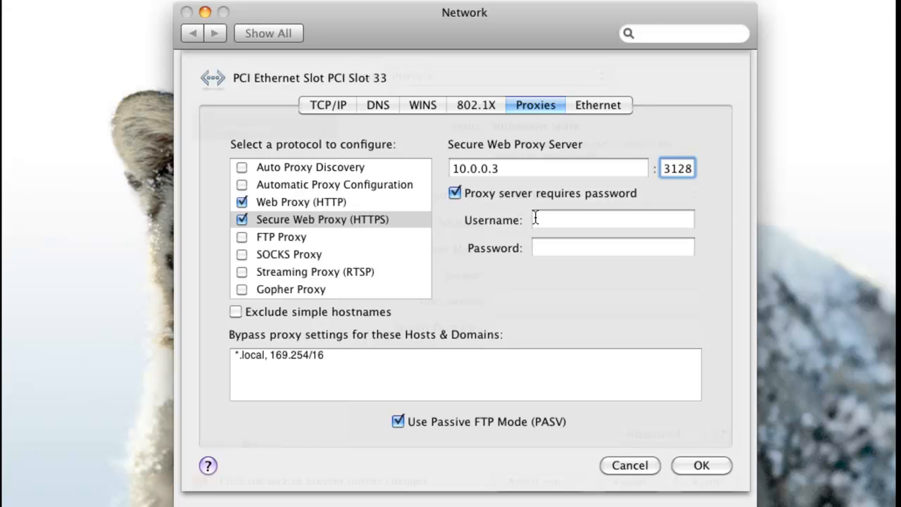
click(564, 219)
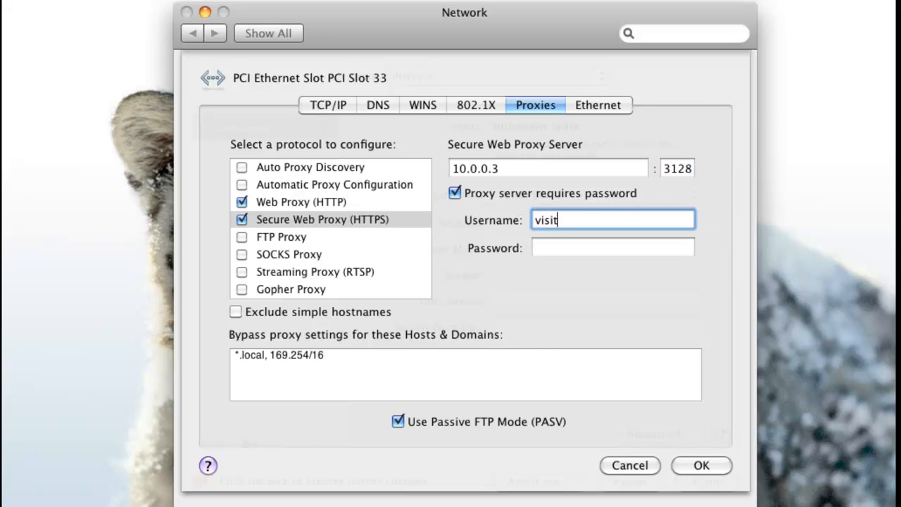
key(Tab)
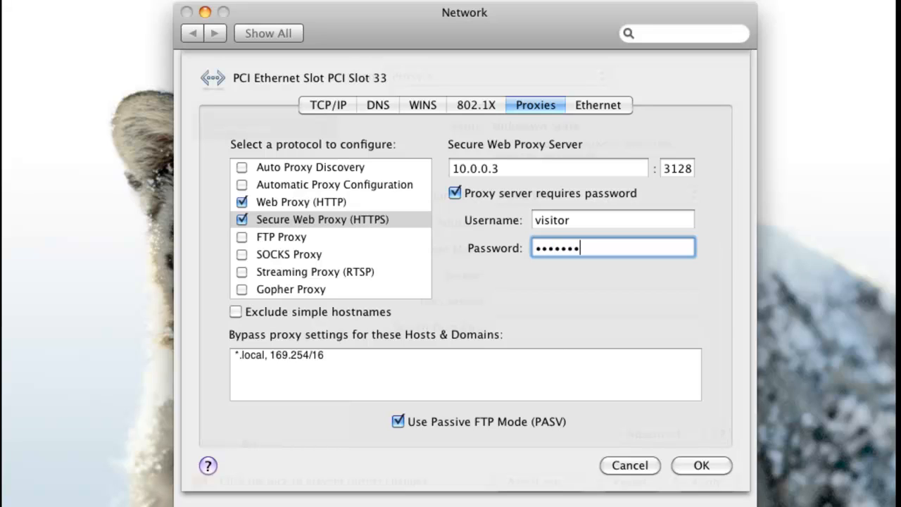
Enable FTP Proxy at 10.0.0.3:3128 with required password and credentials, then confirm with OK.
click(242, 239)
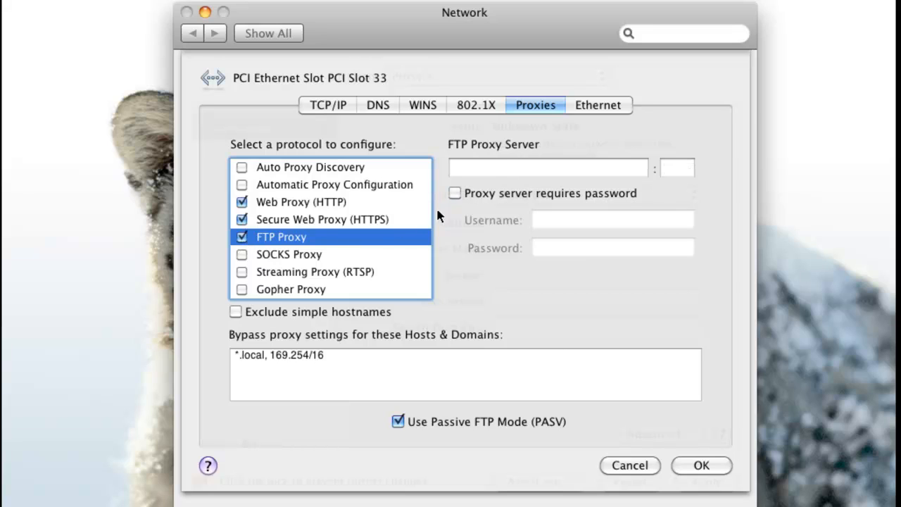
click(498, 169)
text(10.0.0.3)
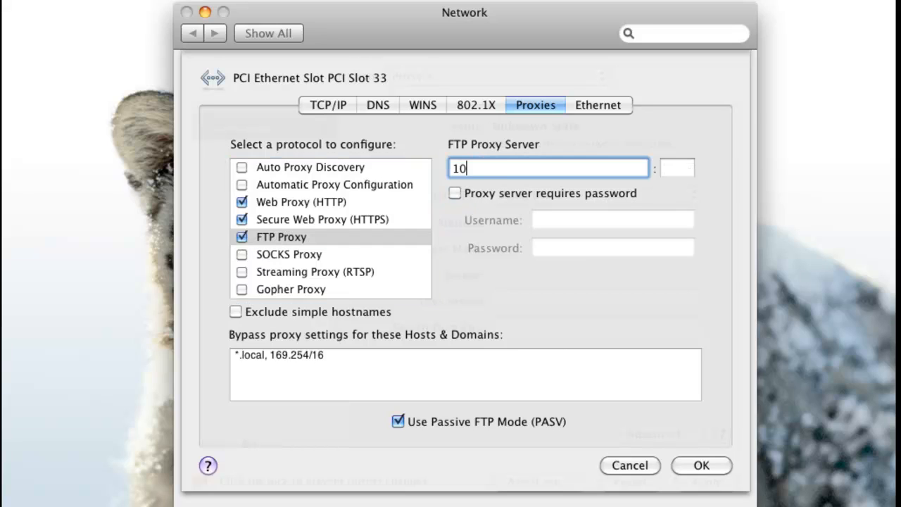
key(Tab)
text(3128)
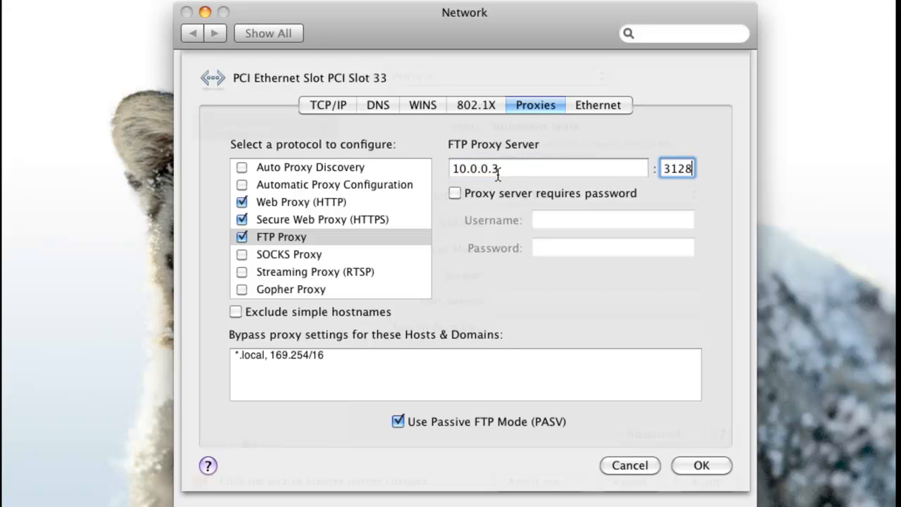
click(460, 195)
click(546, 220)
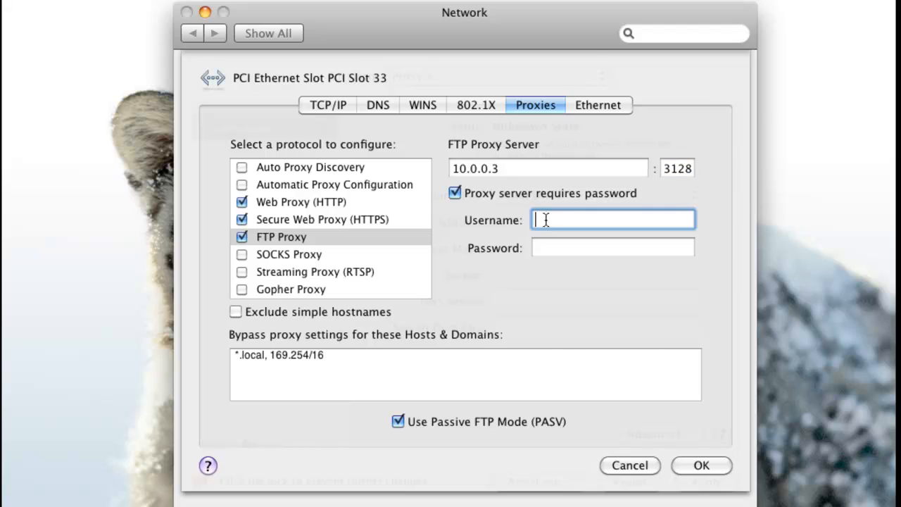
key(Tab)
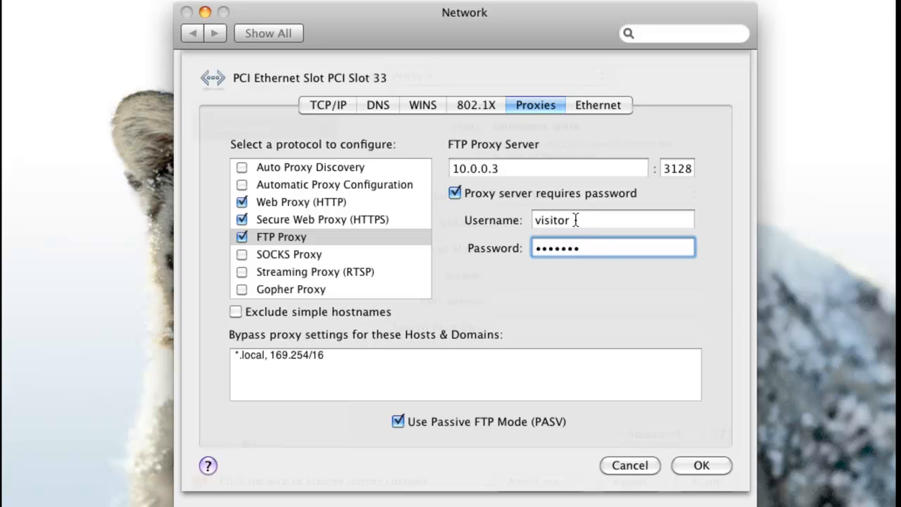
click(715, 468)
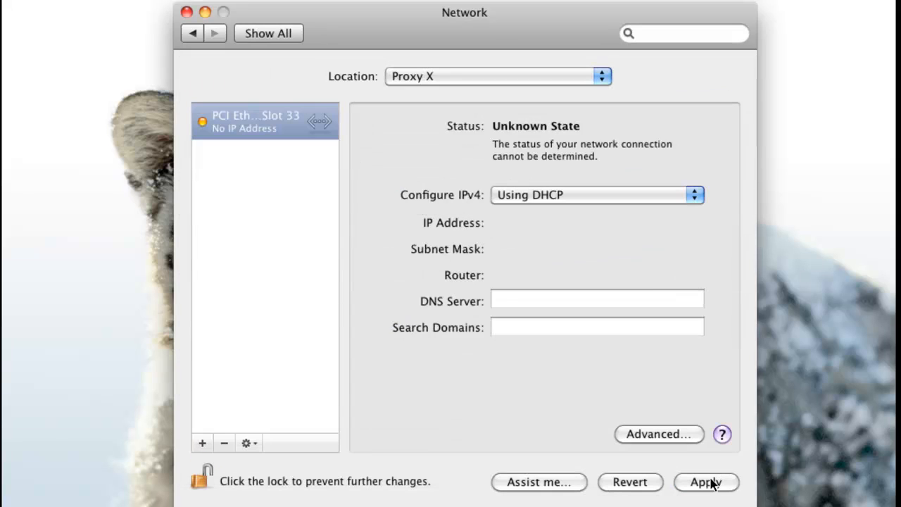
Apply the proxy settings to Proxy X and launch Safari from the Dock.
click(710, 484)
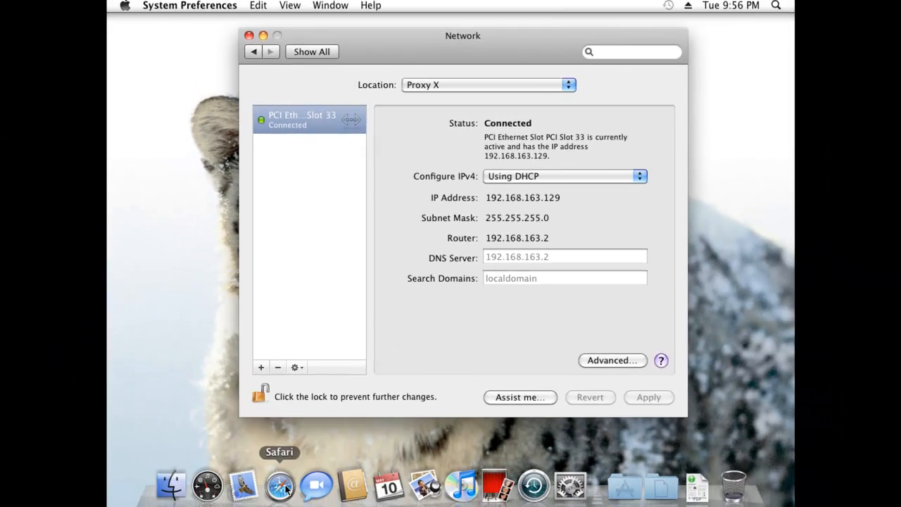
click(280, 485)
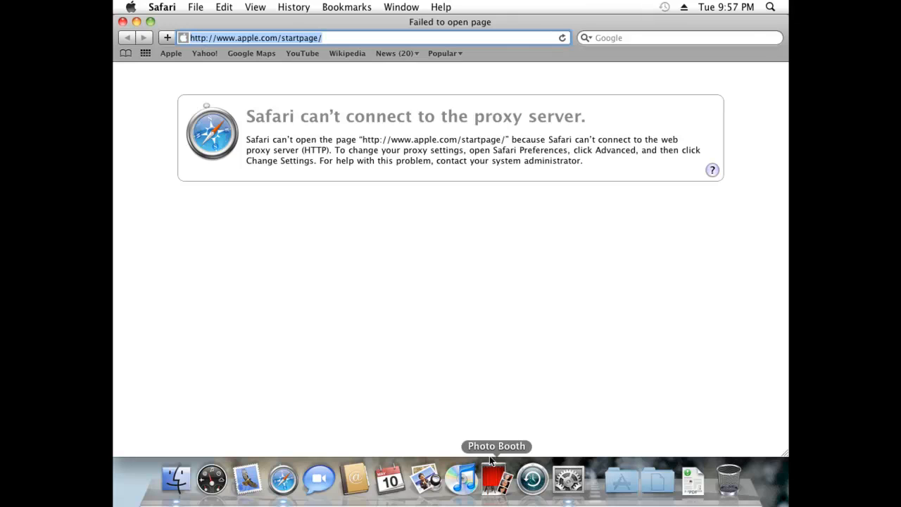
Glance at the Network settings, close them, and bring up the Apple menu's location choices.
click(568, 481)
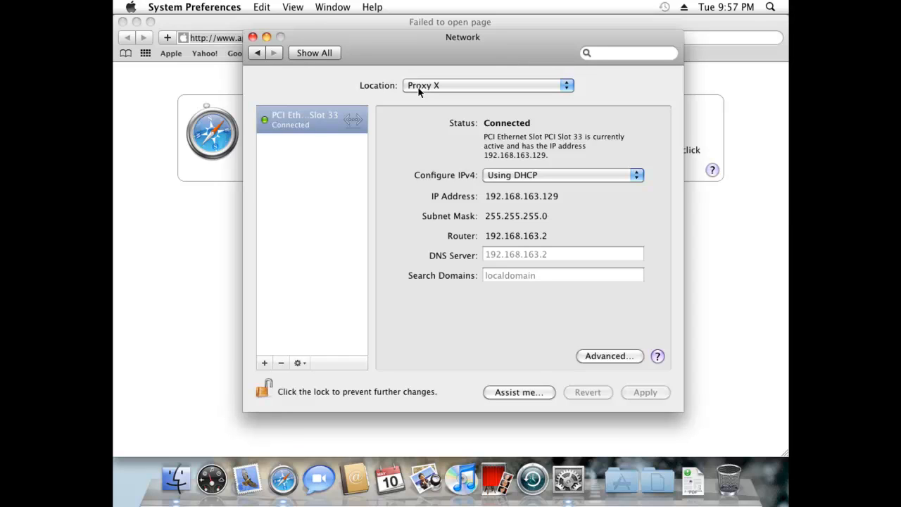
click(253, 37)
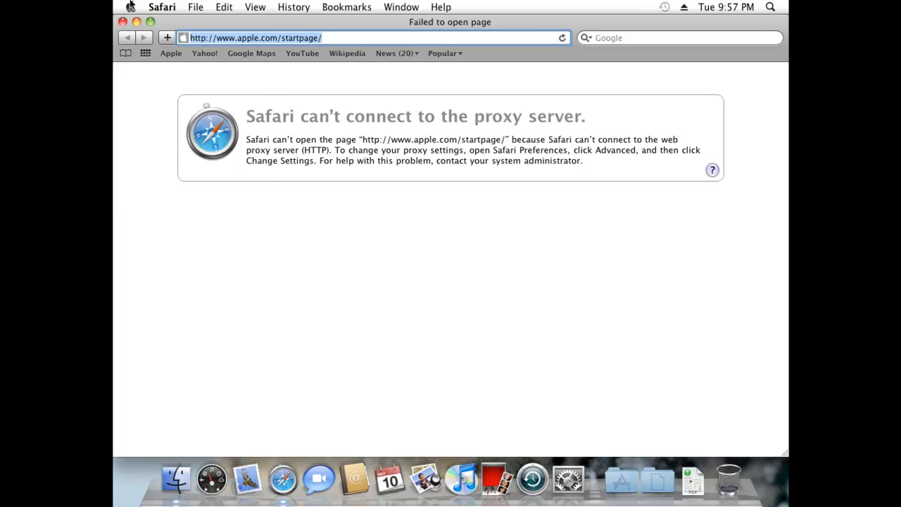
click(131, 6)
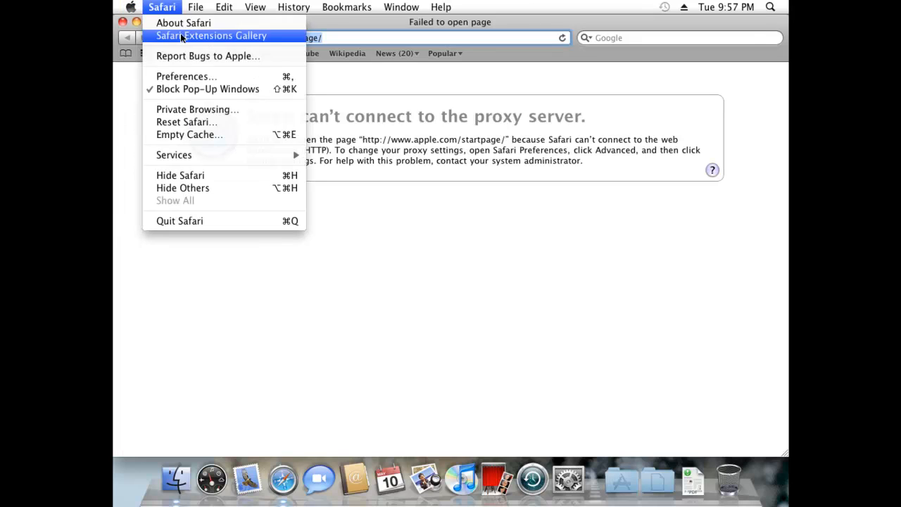
Switch the location to Automatic and reload the Apple start page until it loads.
mouse_move(153, 95)
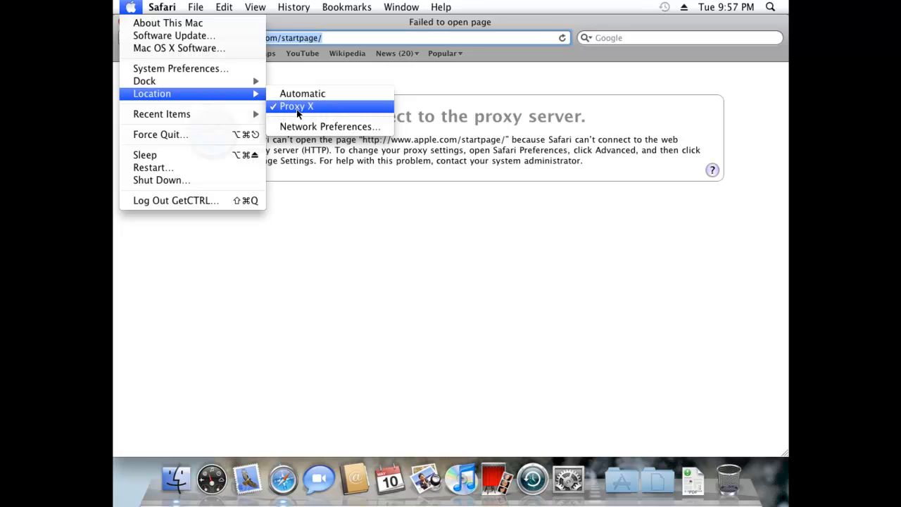
click(312, 98)
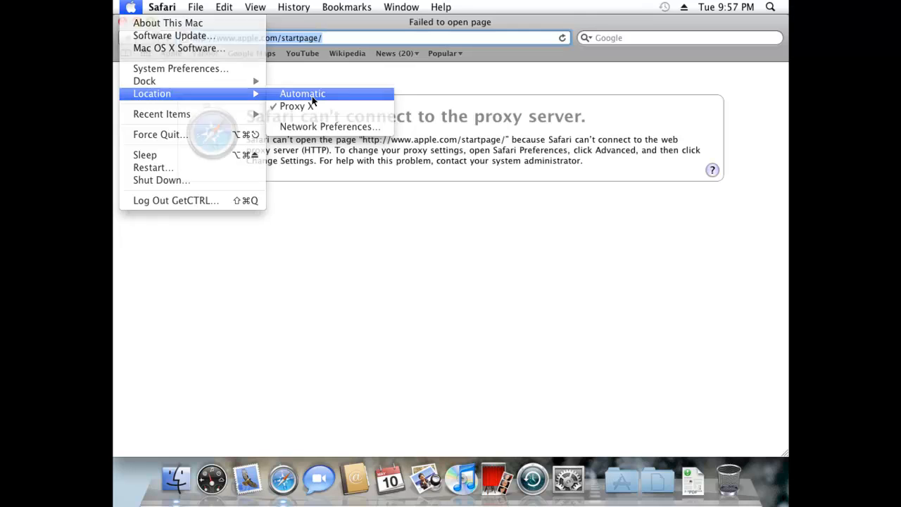
click(562, 40)
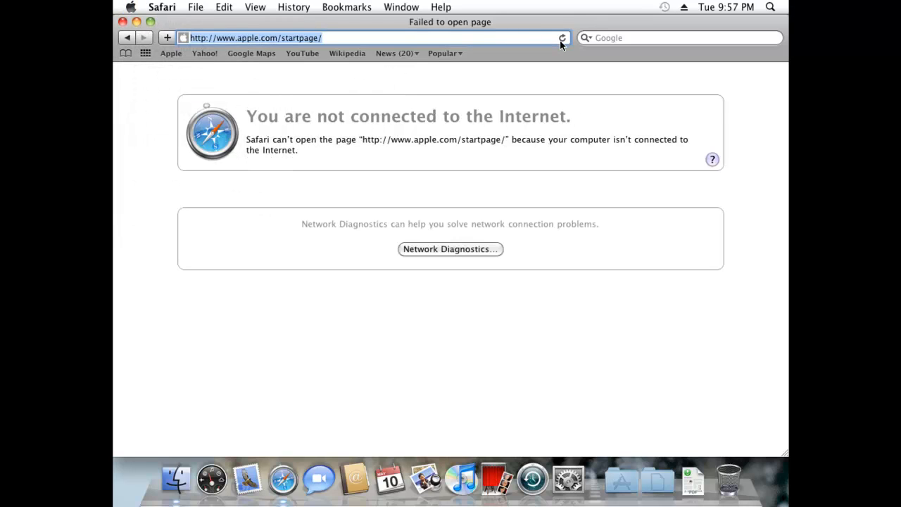
click(560, 39)
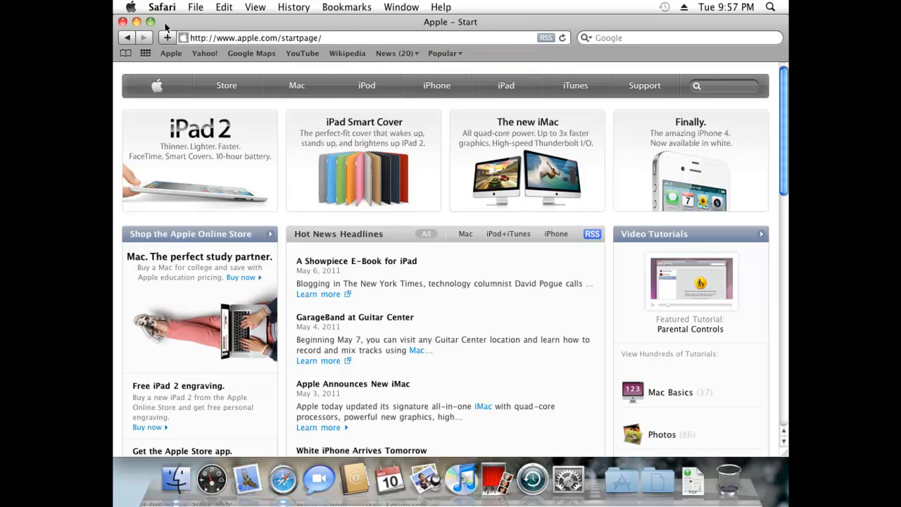
Switch the network location back to Proxy X via the Apple menu.
click(132, 7)
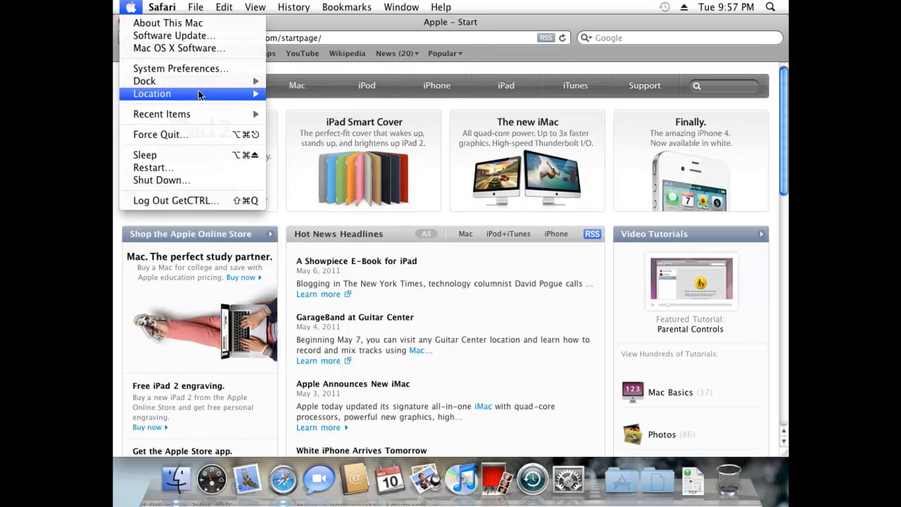
mouse_move(248, 95)
click(318, 106)
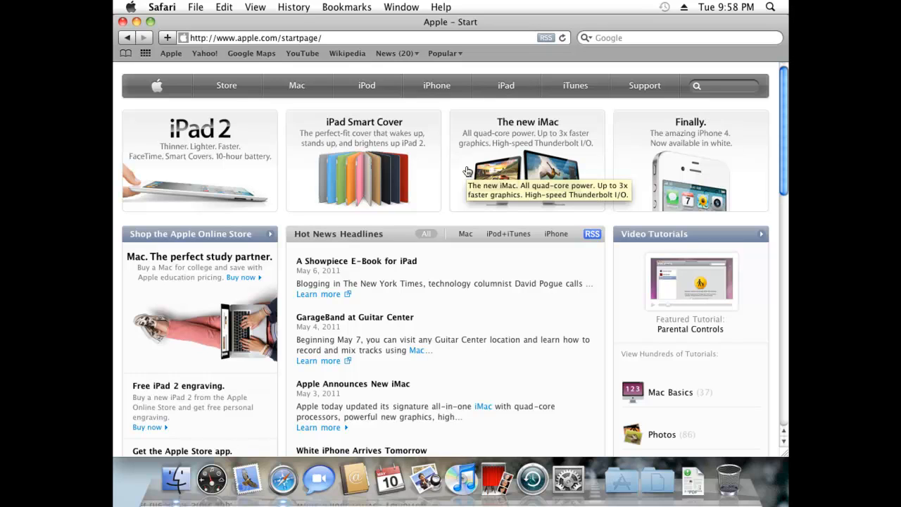
click(568, 478)
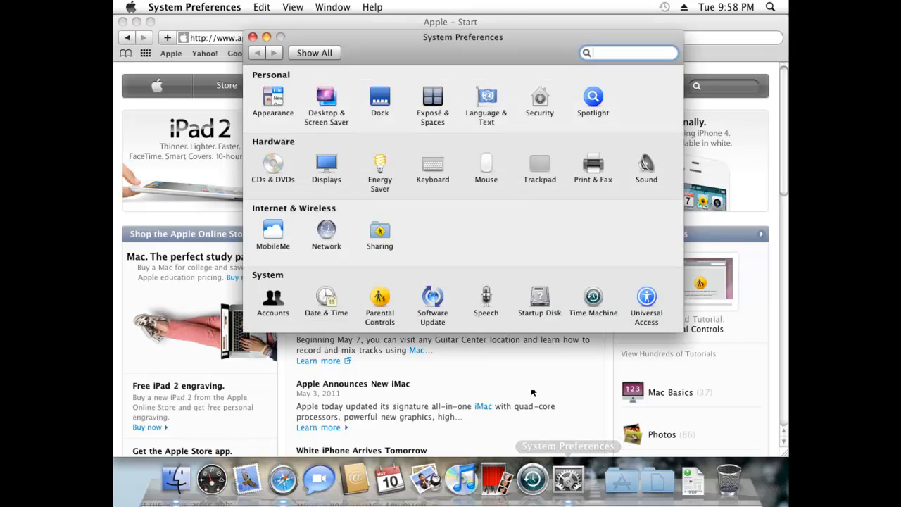
Review the HTTP, HTTPS, SOCKS and FTP proxy entries in Proxy X's Advanced Proxies, then close the sheet.
click(338, 233)
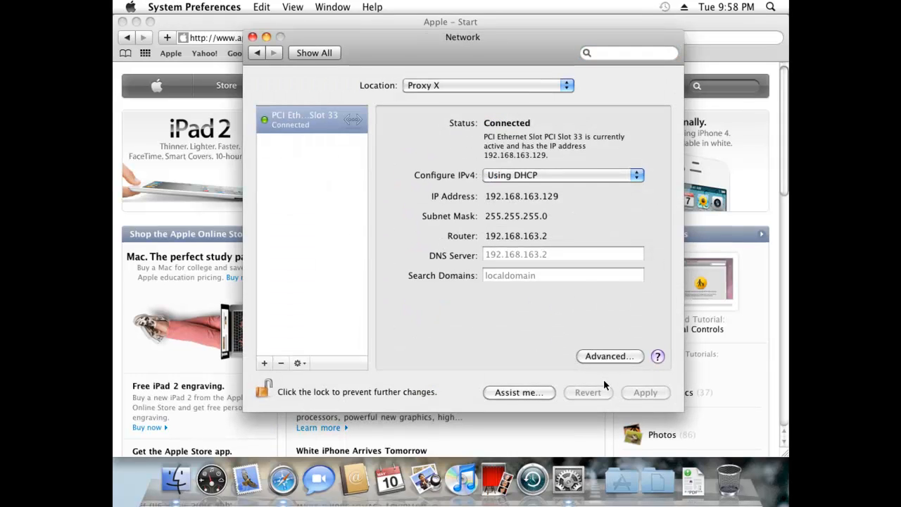
click(607, 356)
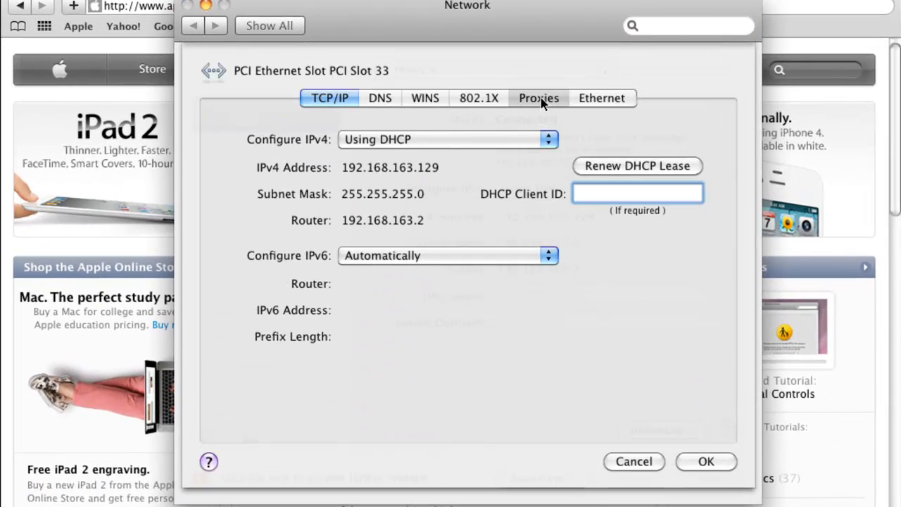
click(536, 99)
click(295, 202)
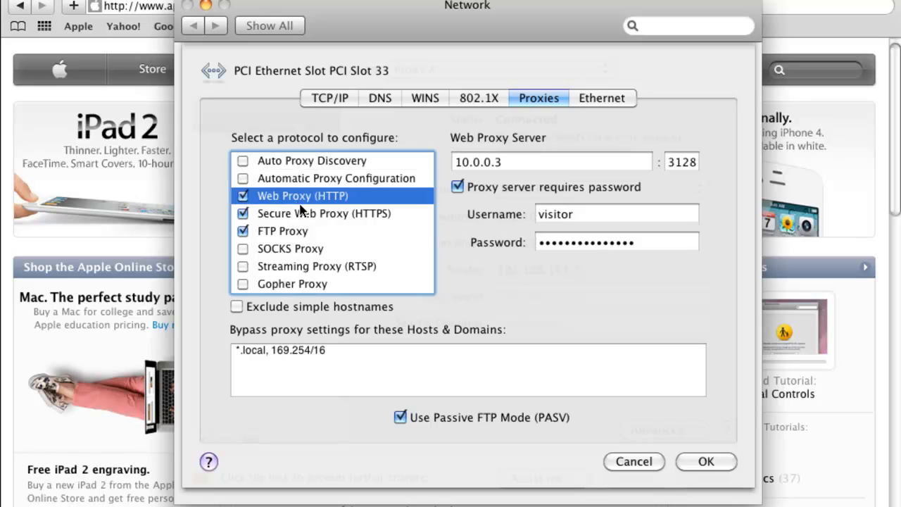
click(304, 214)
click(295, 245)
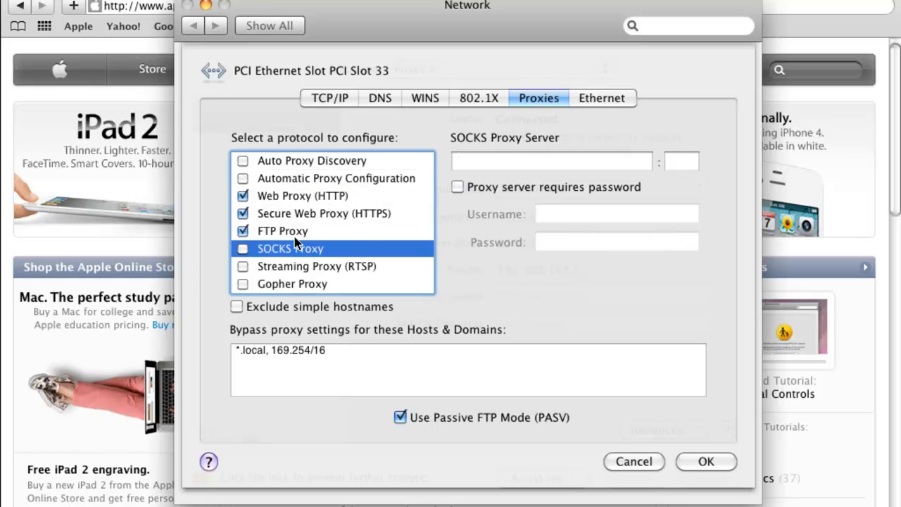
click(302, 232)
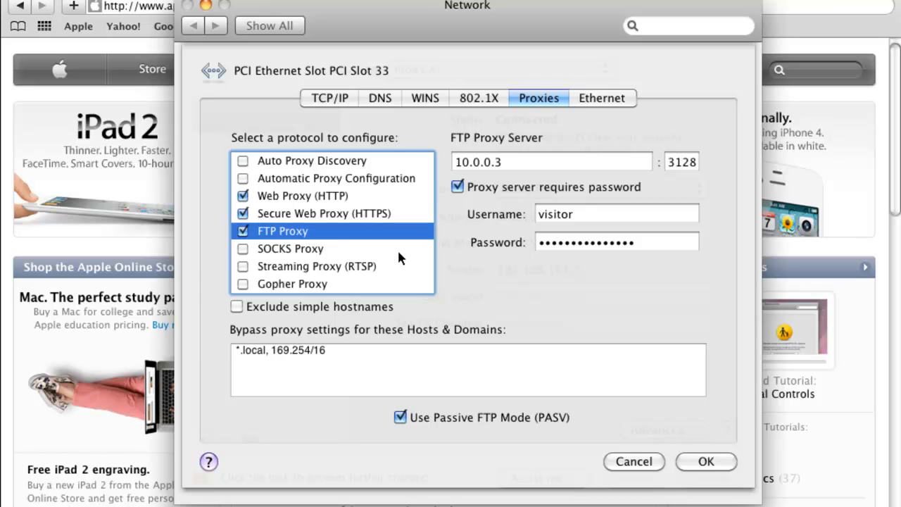
click(639, 464)
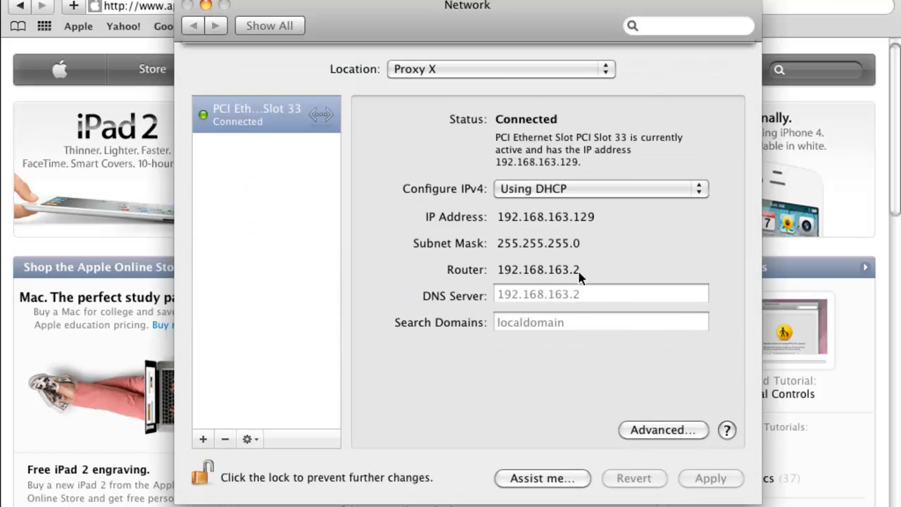
click(511, 68)
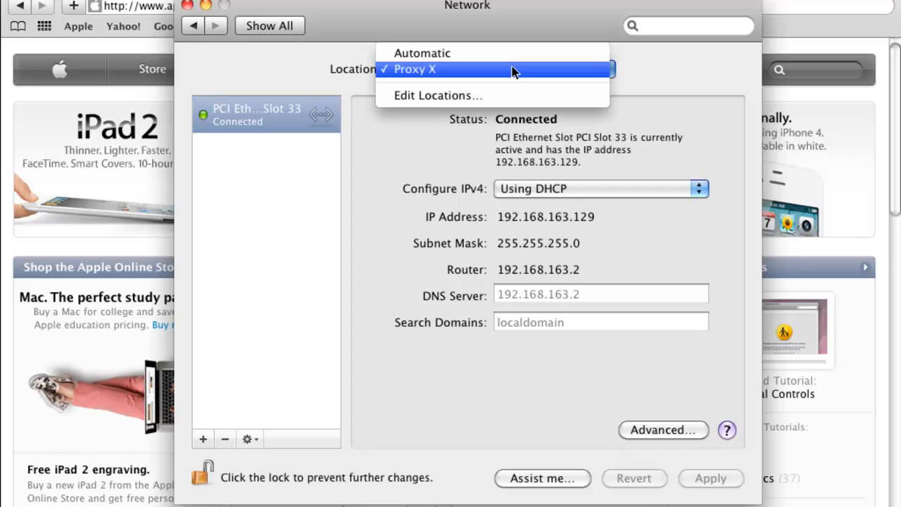
In Edit Locations, add locations named 'Office' and 'School'.
click(466, 95)
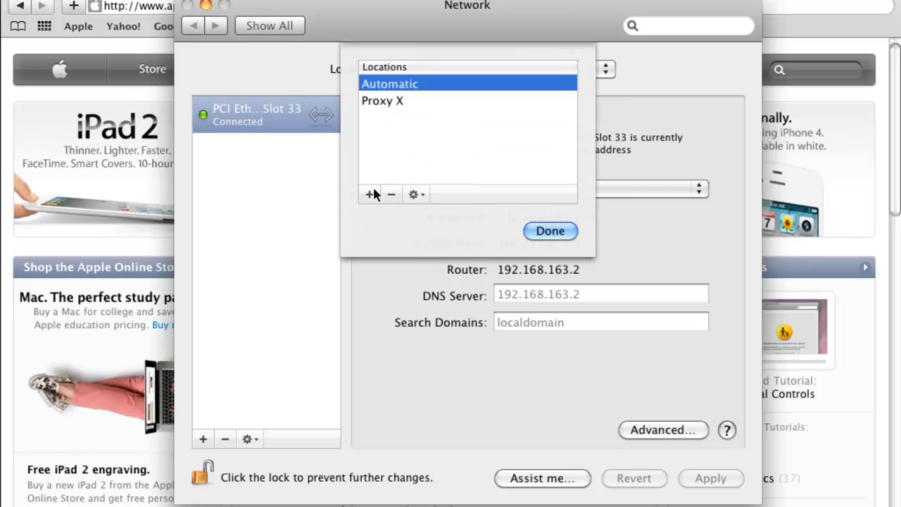
click(369, 195)
text(Office)
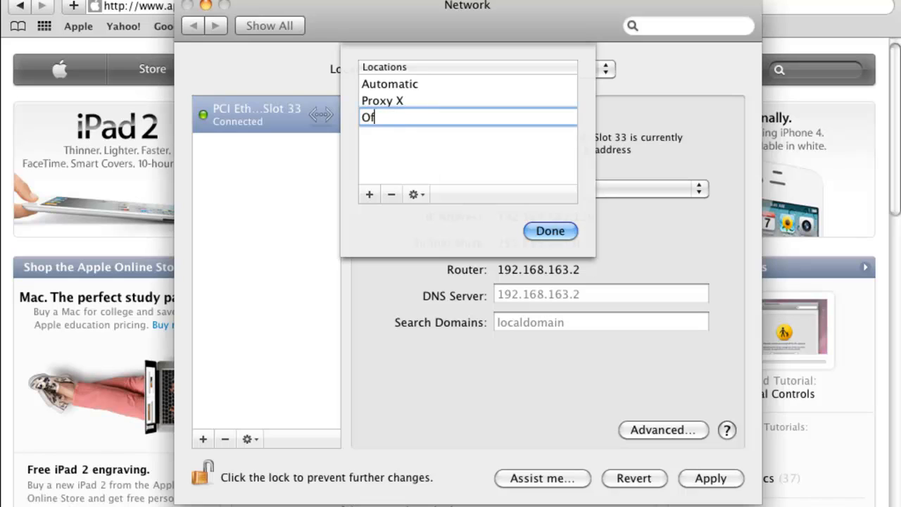
key(Return)
click(369, 194)
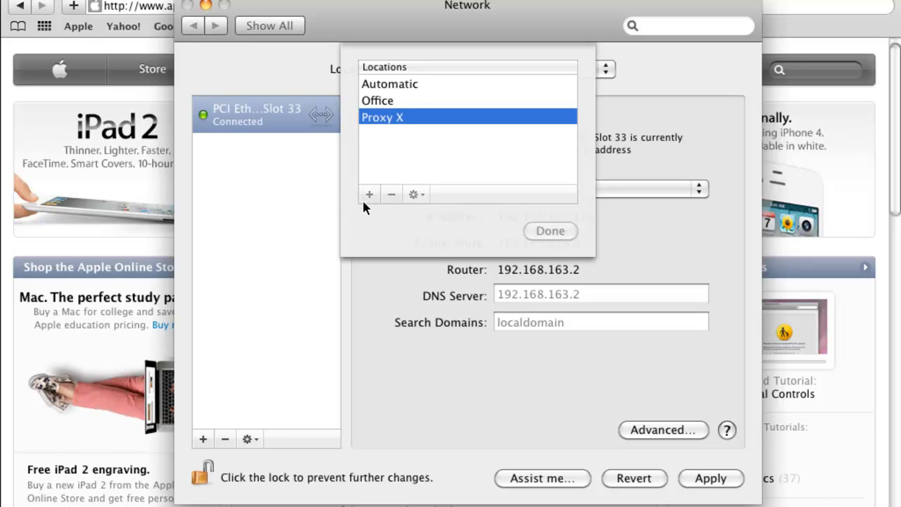
text(School)
key(Return)
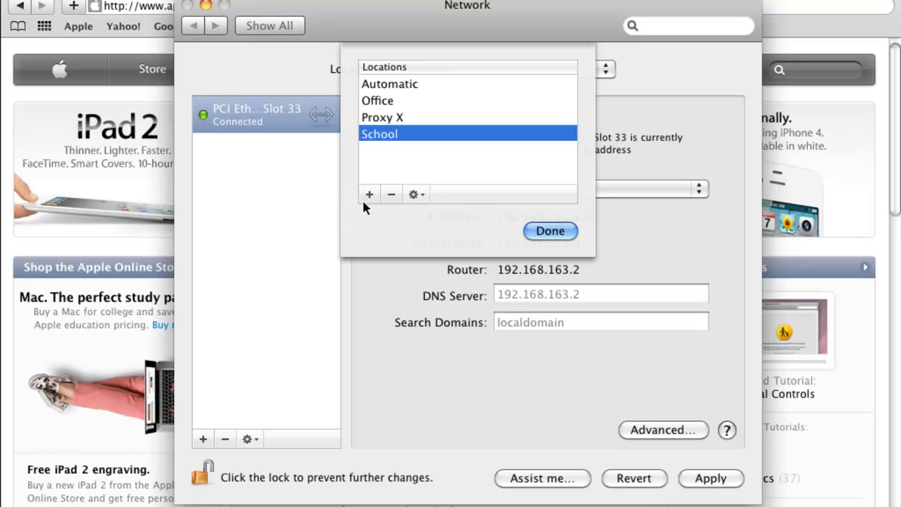
Add a third location named 'Friend X'.
click(368, 195)
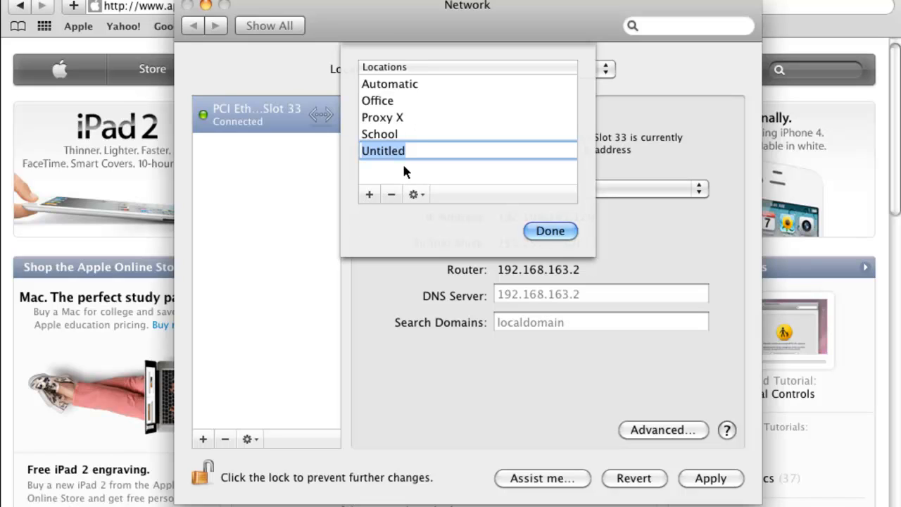
text(Buddzas)
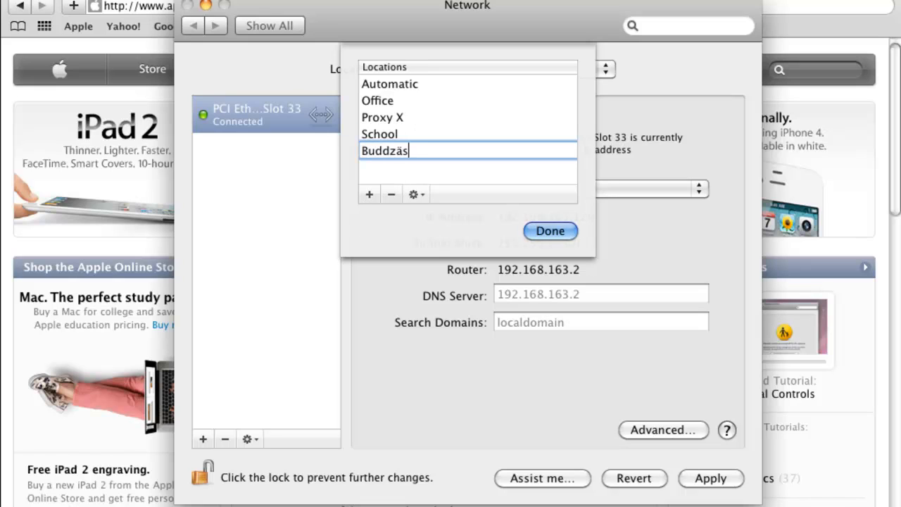
key(BackSpace)
key(BackSpace)
key(BackSpace)
text(yä)
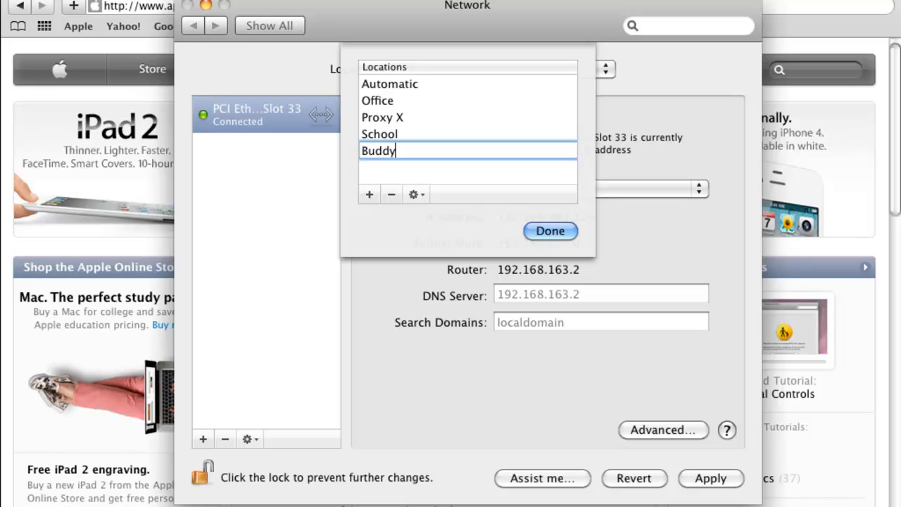
key(BackSpace)
key(BackSpace)
key(BackSpace)
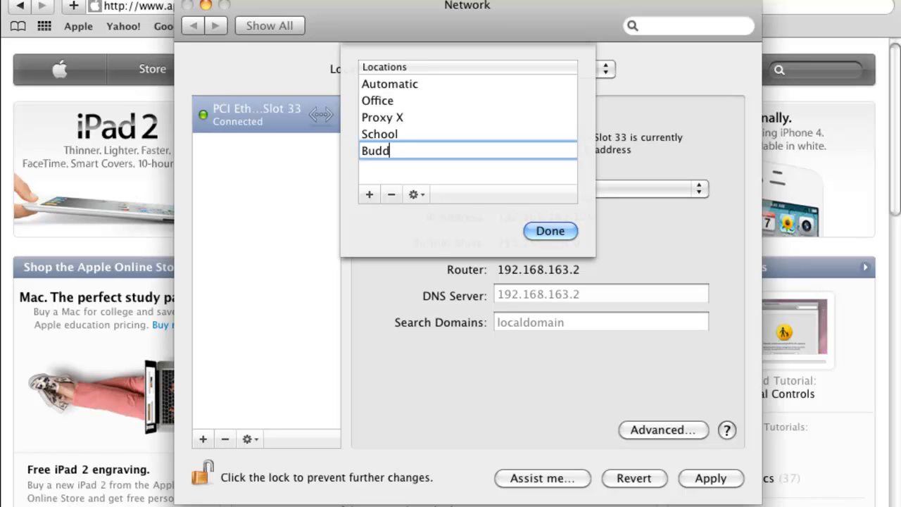
key(BackSpace)
key(BackSpace)
key(BackSpace)
text(Friend X)
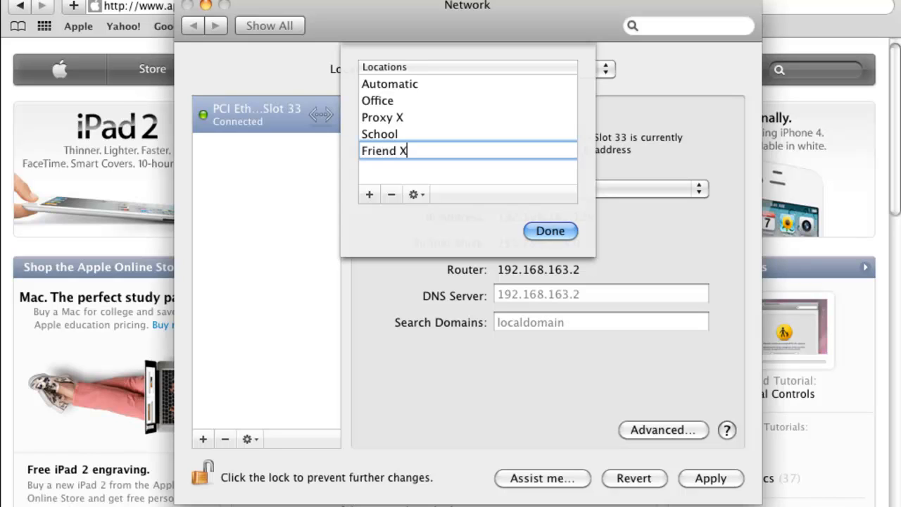
click(402, 156)
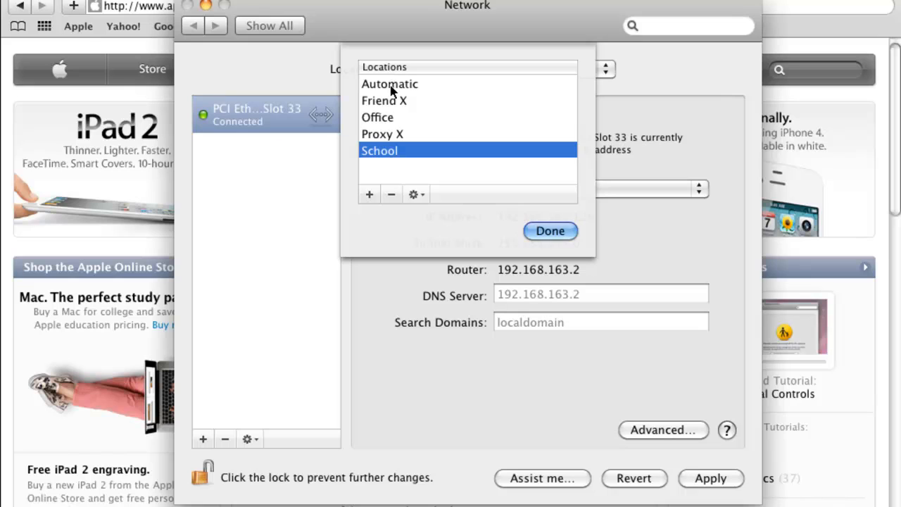
Select Automatic in the locations list and finish editing.
click(389, 134)
click(389, 117)
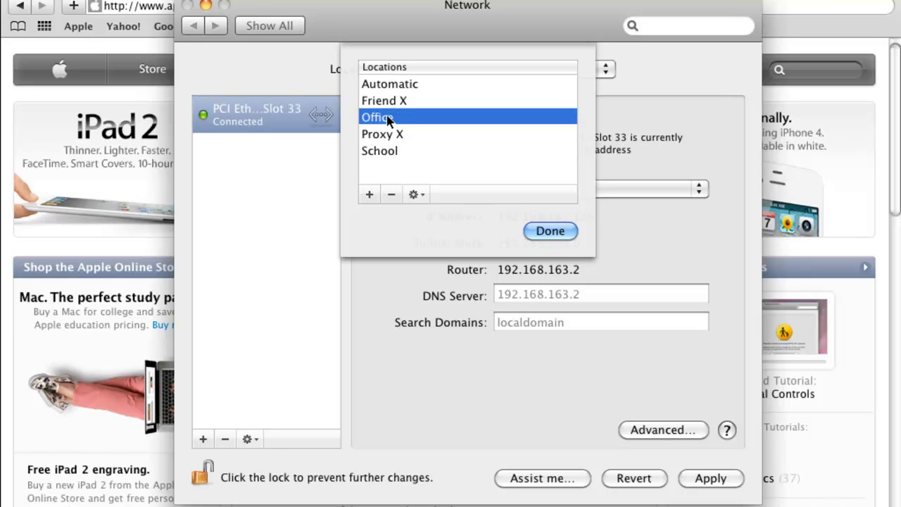
click(388, 102)
click(394, 85)
click(546, 231)
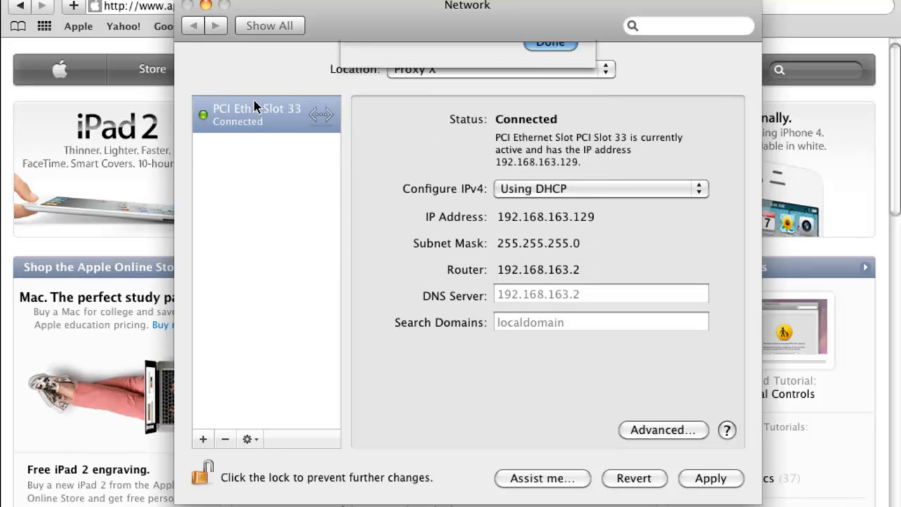
Apply the Network changes, confirm Automatic is the current location, and quit Safari.
click(187, 6)
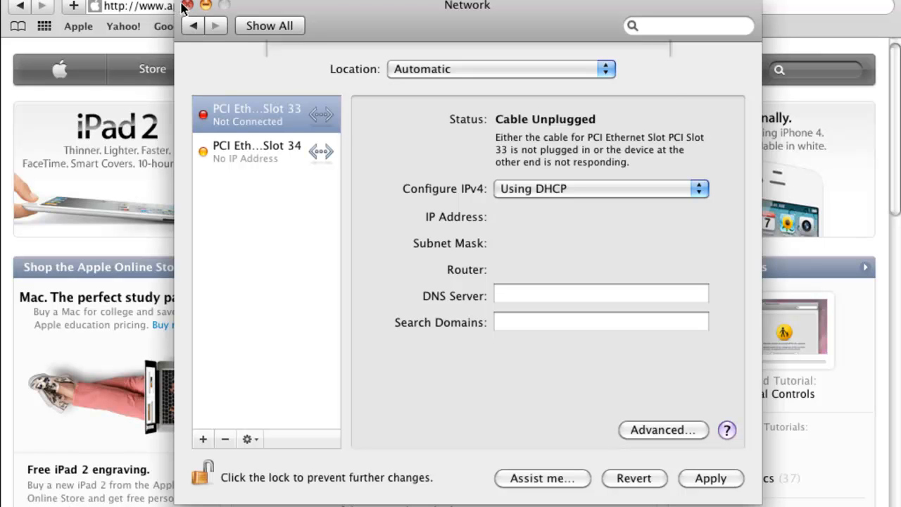
click(617, 131)
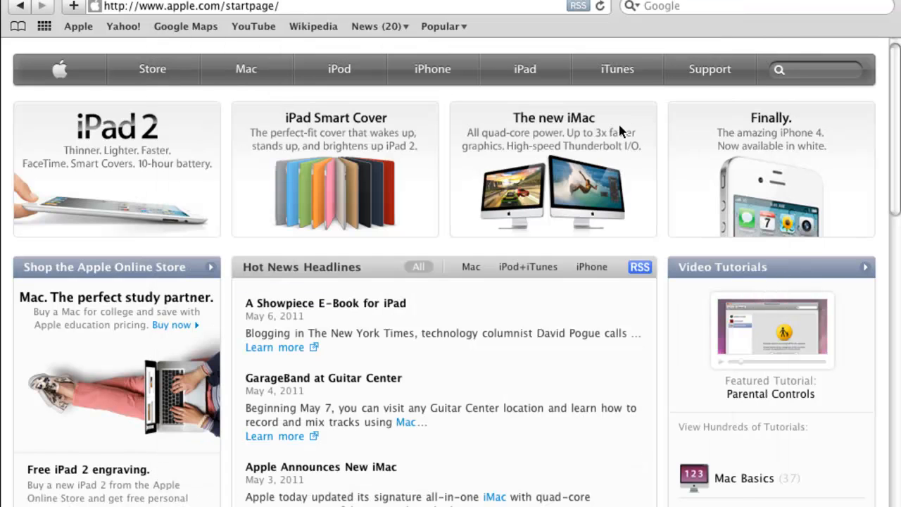
click(22, 0)
mouse_move(198, 81)
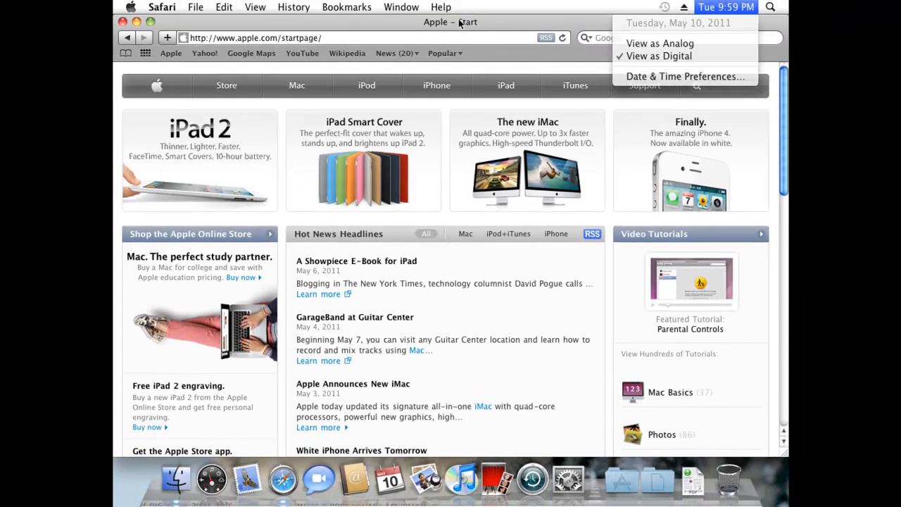
click(162, 7)
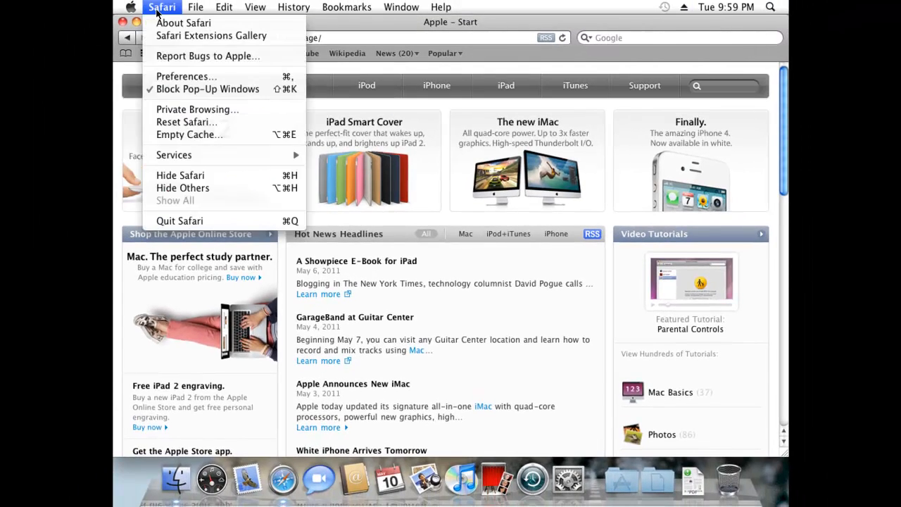
click(183, 221)
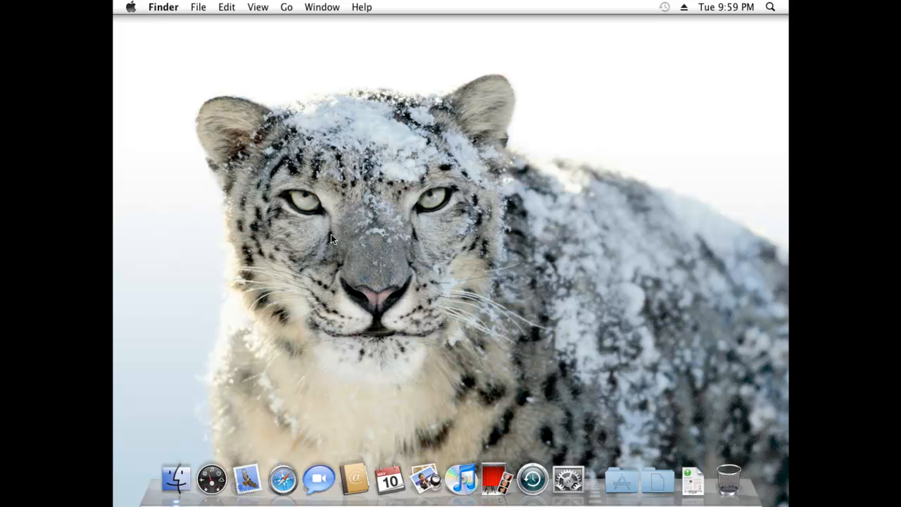